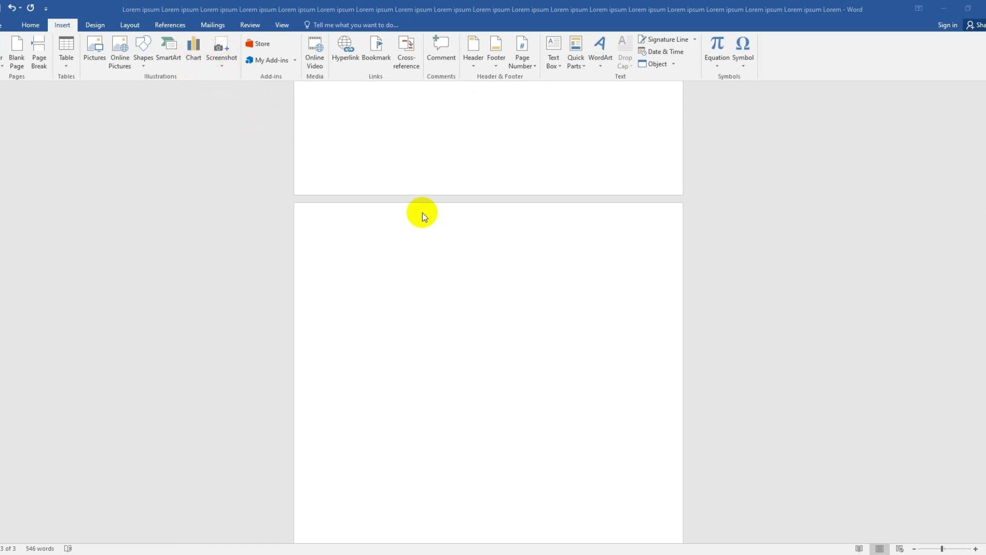
Step: Preview the Insert Screenshot options, then scroll back up the document
click(223, 64)
click(293, 203)
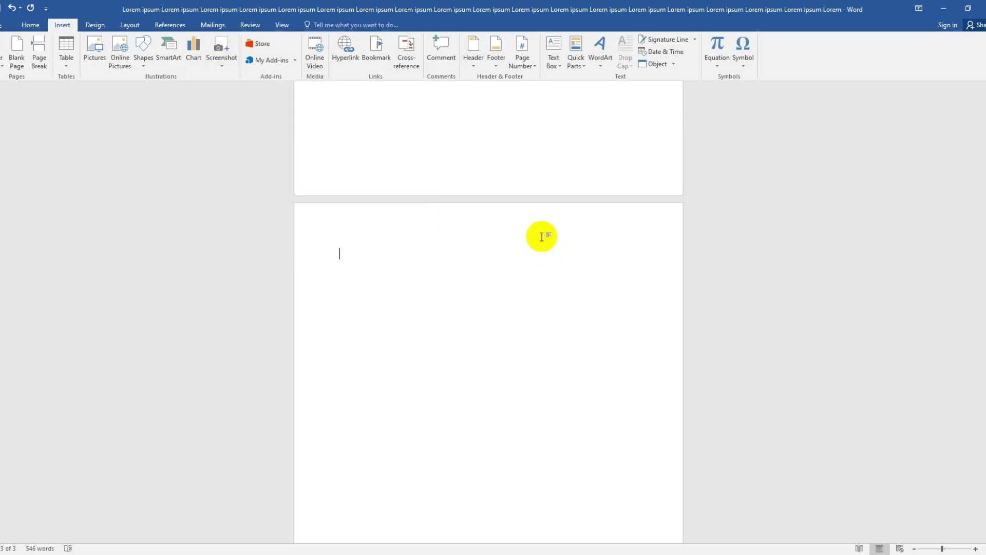
scroll(541, 237, up, 5)
scroll(543, 243, up, 4)
scroll(548, 220, up, 3)
scroll(549, 216, up, 3)
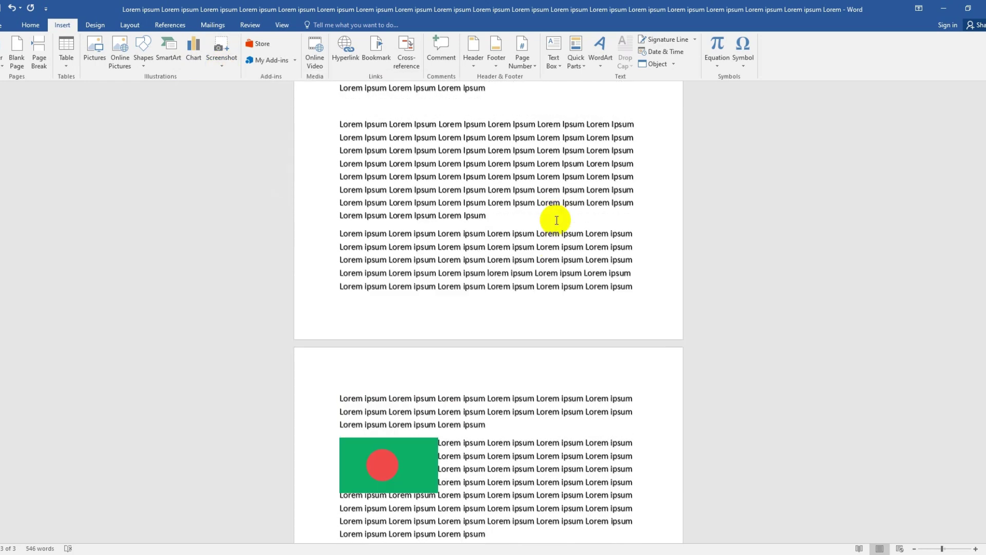
scroll(556, 221, up, 4)
scroll(554, 221, up, 1)
scroll(552, 216, up, 2)
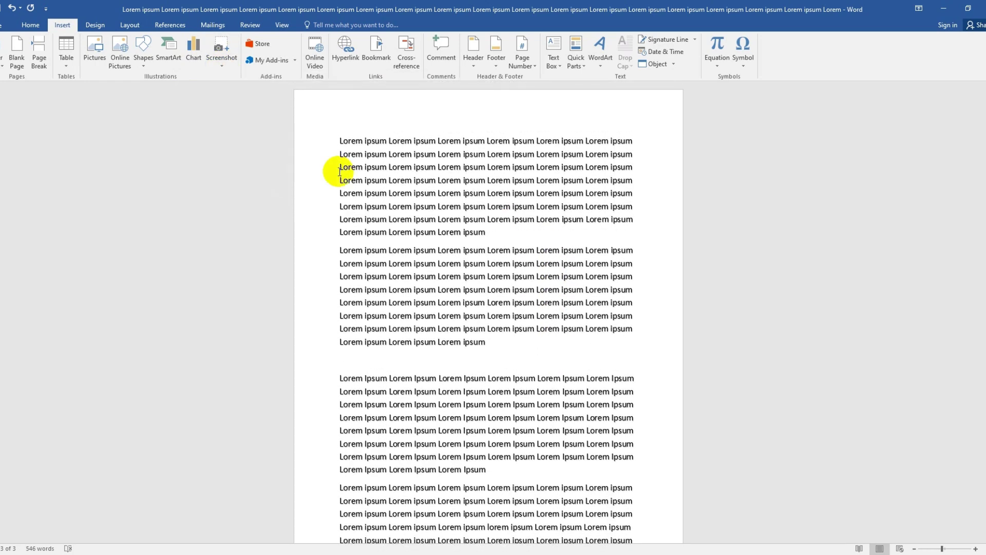
Step: Capture a screen clipping of the flag image onto page three
click(222, 63)
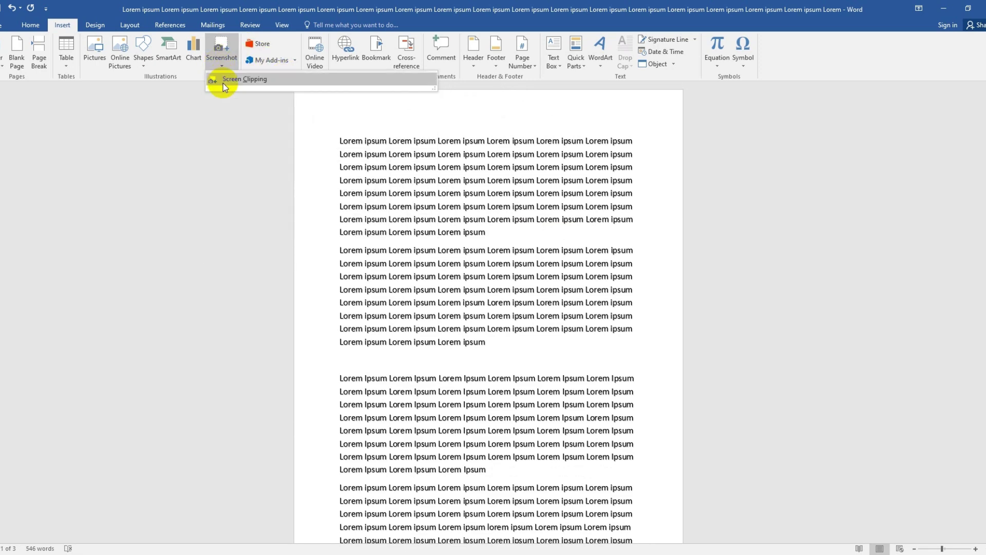
click(238, 78)
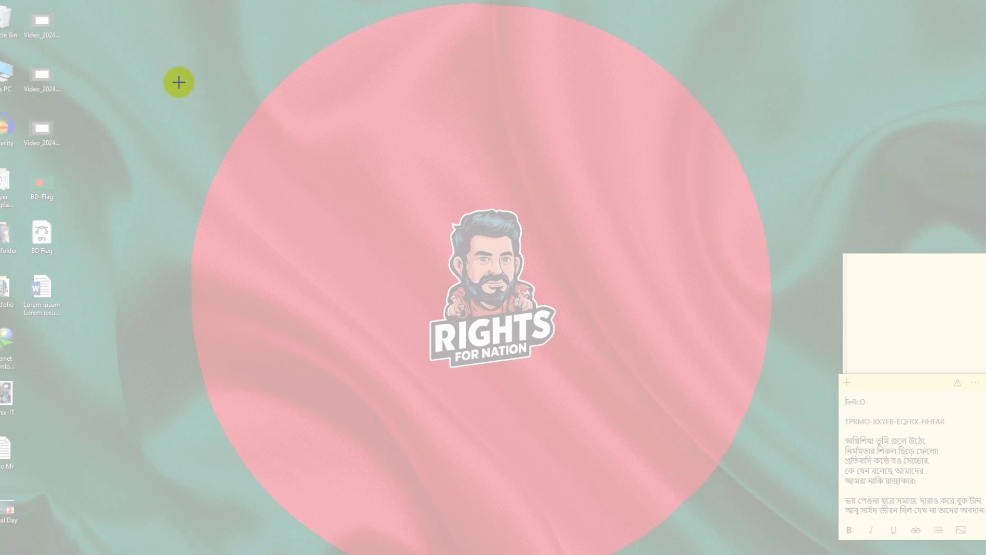
drag(212, 73, 784, 463)
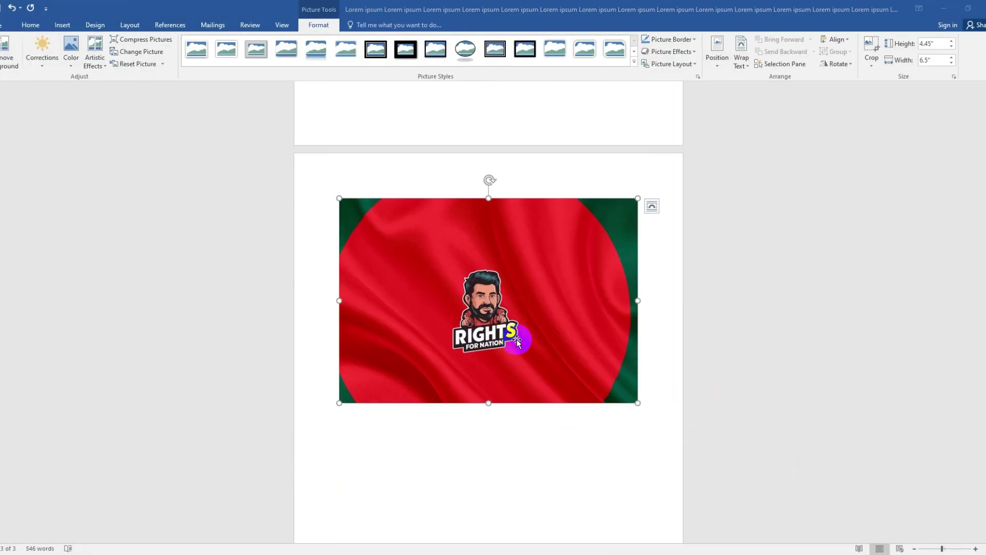
scroll(514, 319, down, 2)
scroll(711, 330, up, 4)
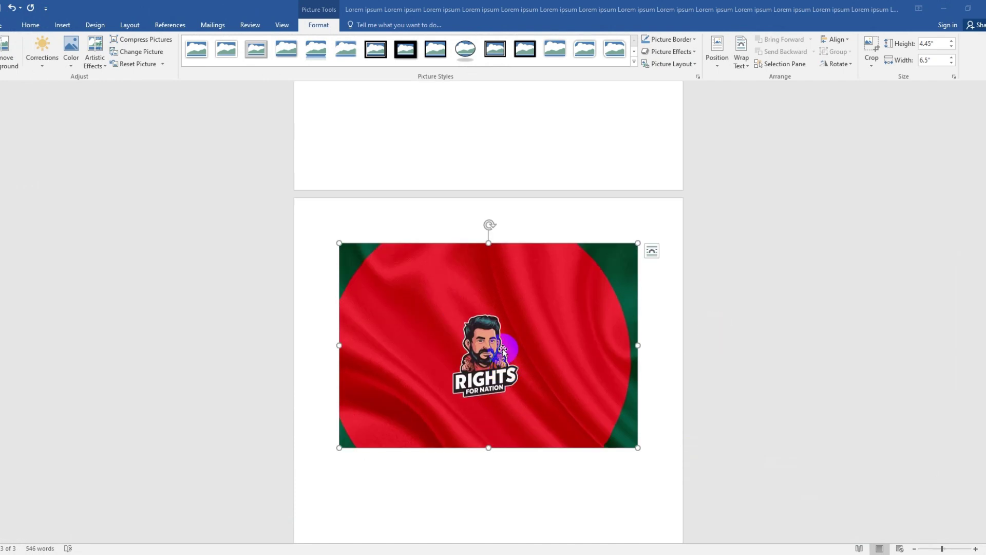
scroll(498, 344, down, 3)
scroll(489, 335, down, 4)
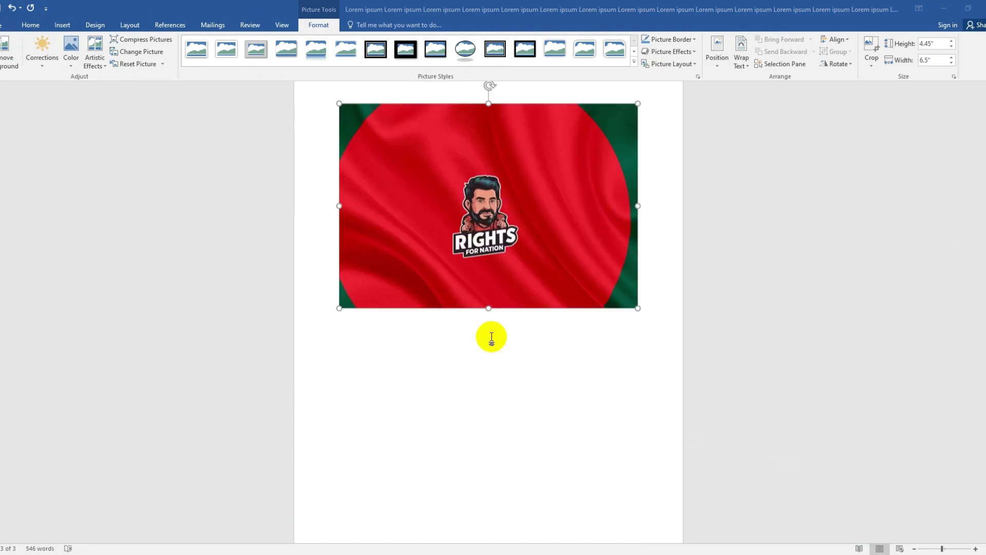
scroll(421, 246, up, 2)
scroll(421, 247, up, 1)
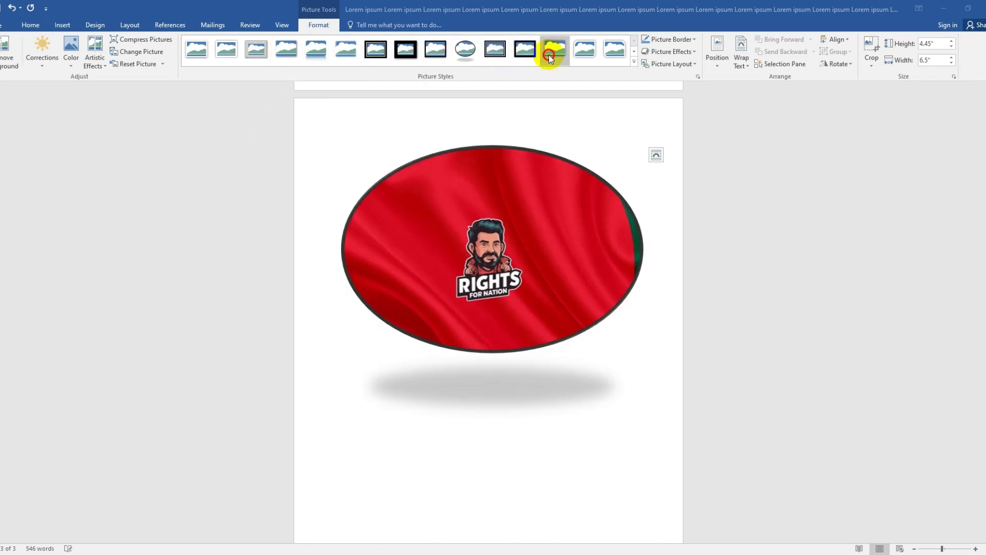
Step: Give the flag a rounded white frame, a dark blue border and a 3-D rotation preset
click(584, 54)
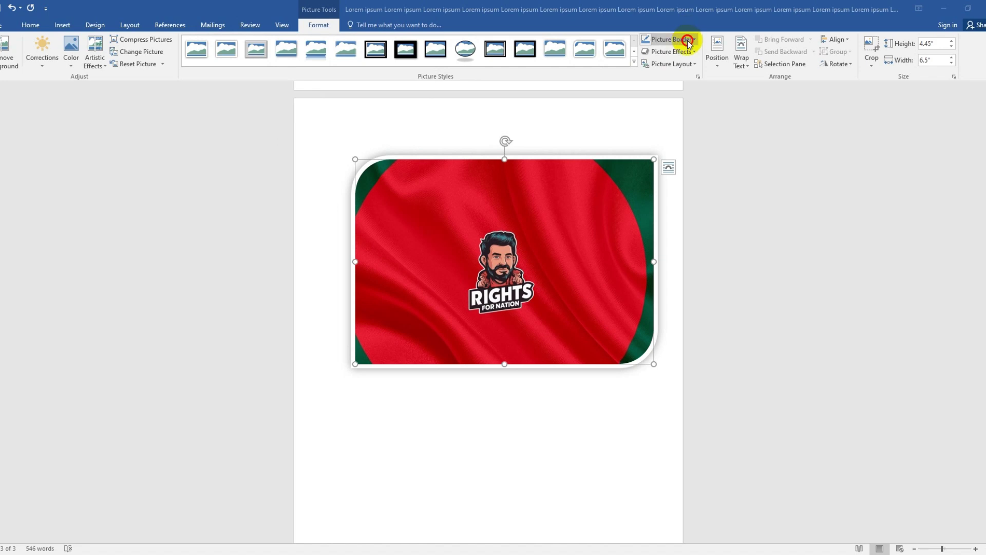
click(686, 39)
click(673, 96)
click(673, 51)
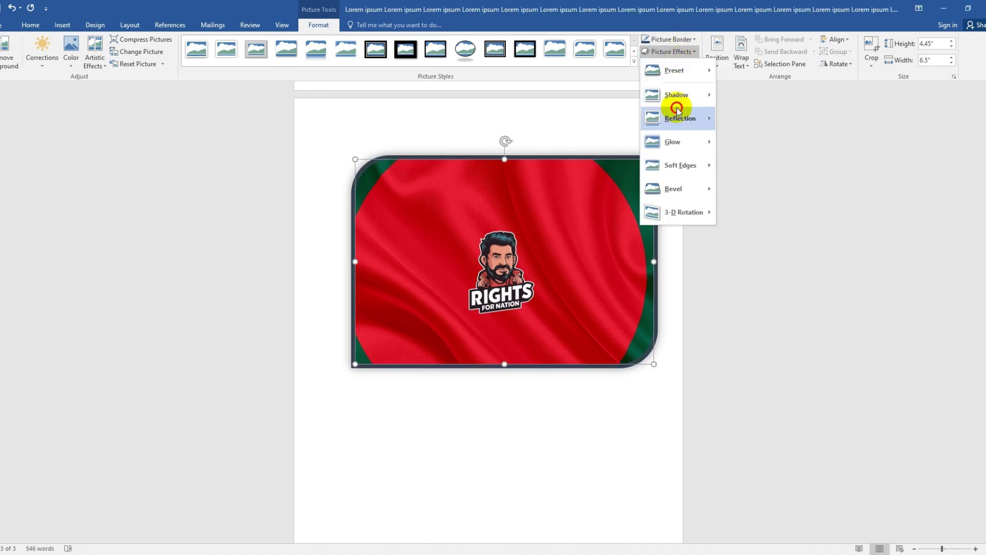
mouse_move(682, 211)
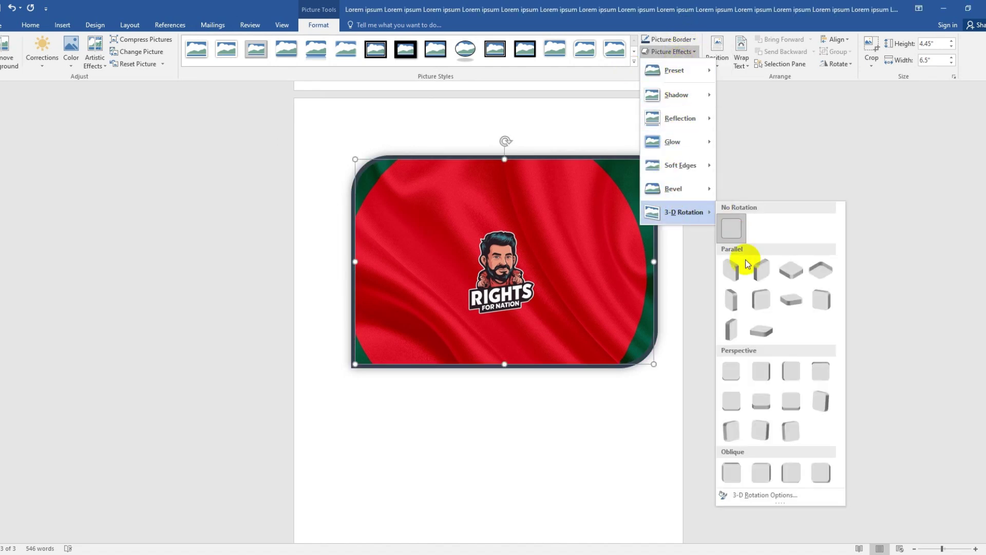
click(755, 303)
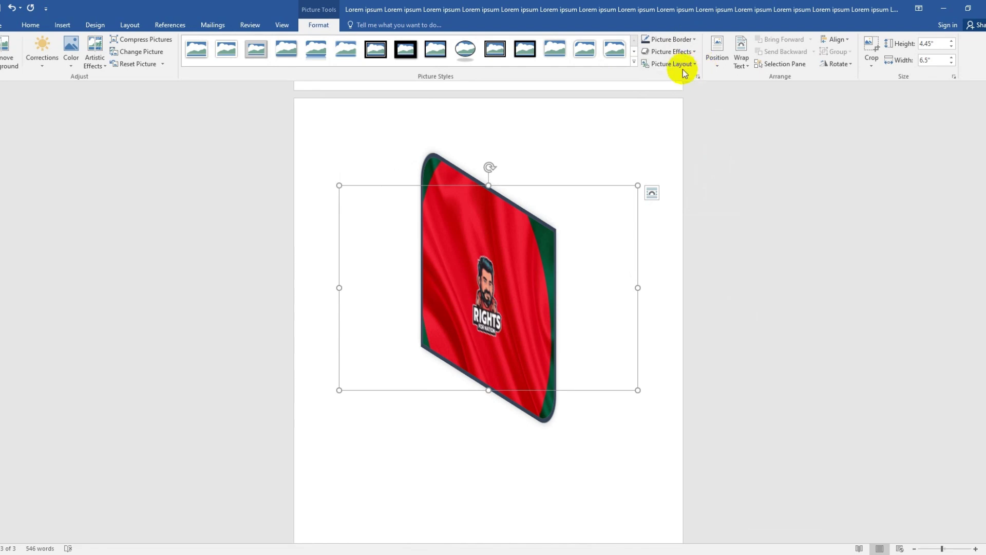
Step: Convert the picture to a SmartArt picture layout with a circle and a 3-D perspective style
click(686, 65)
click(700, 169)
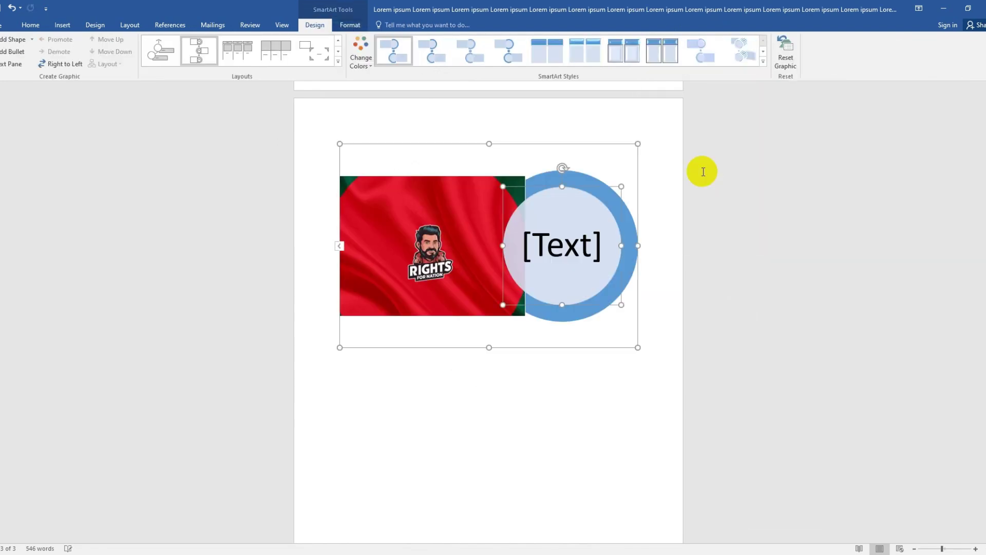
click(506, 51)
click(740, 54)
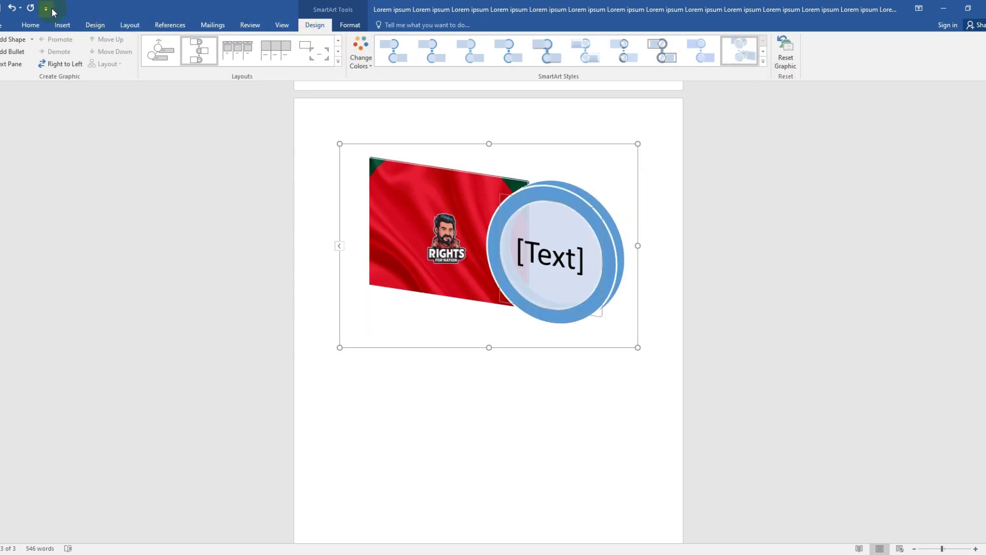
click(59, 24)
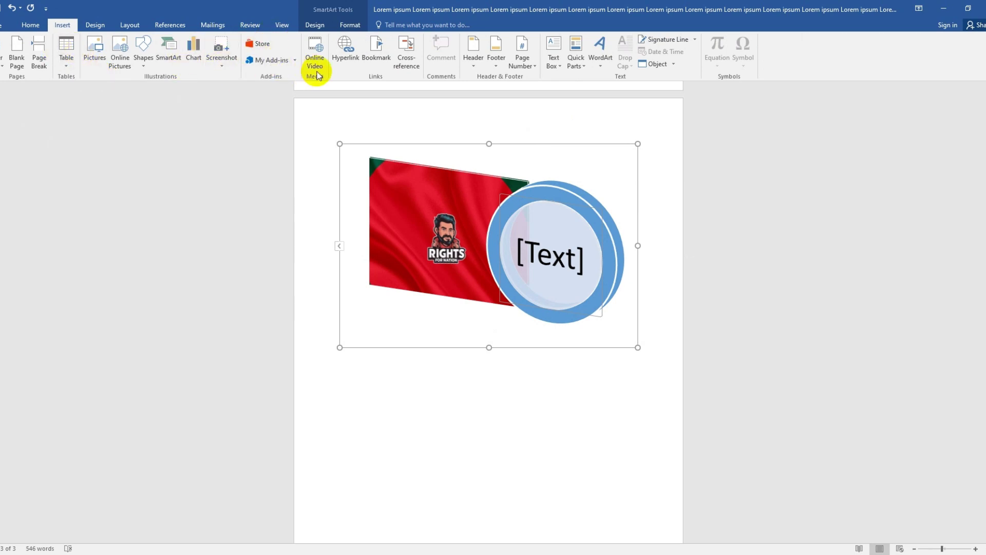
click(345, 62)
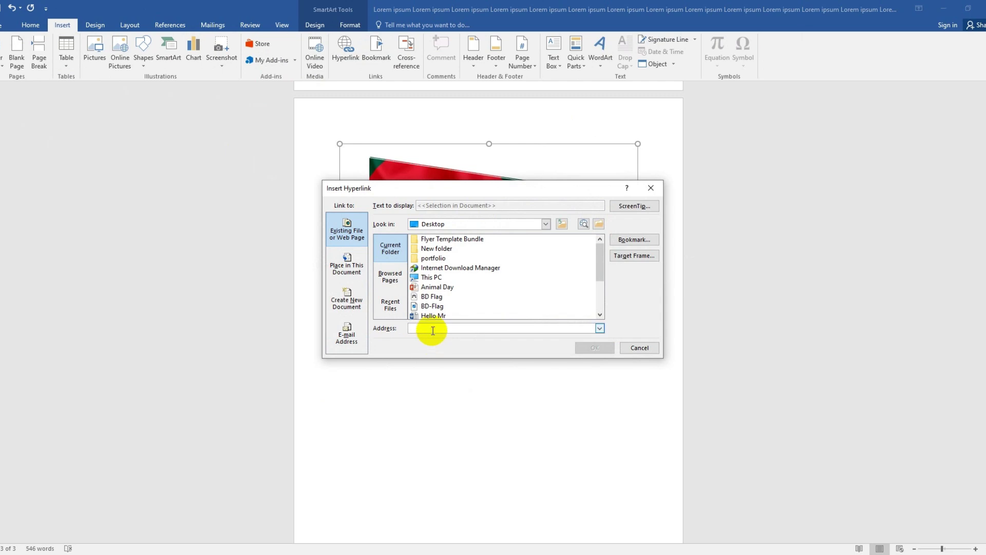
text(www)
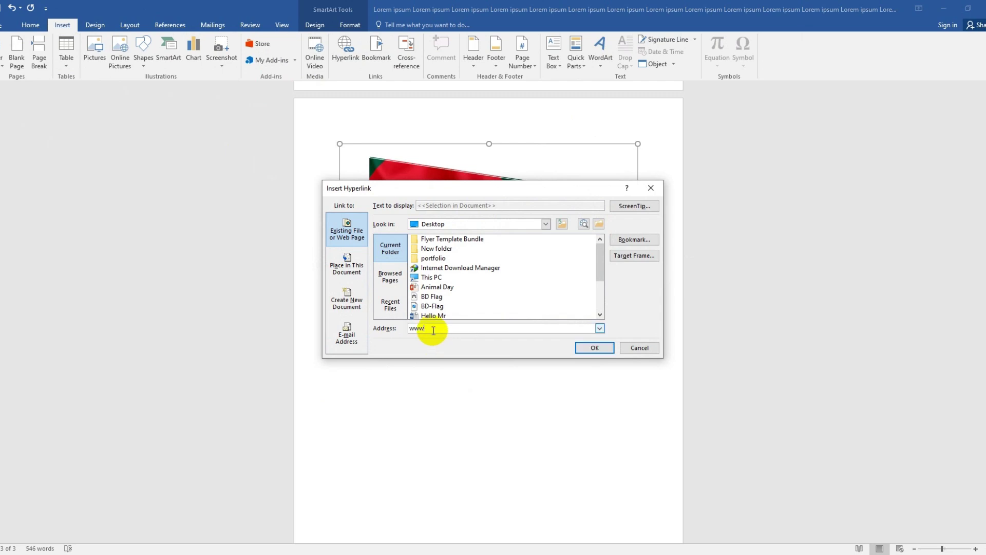
text(.facebook.com)
click(595, 348)
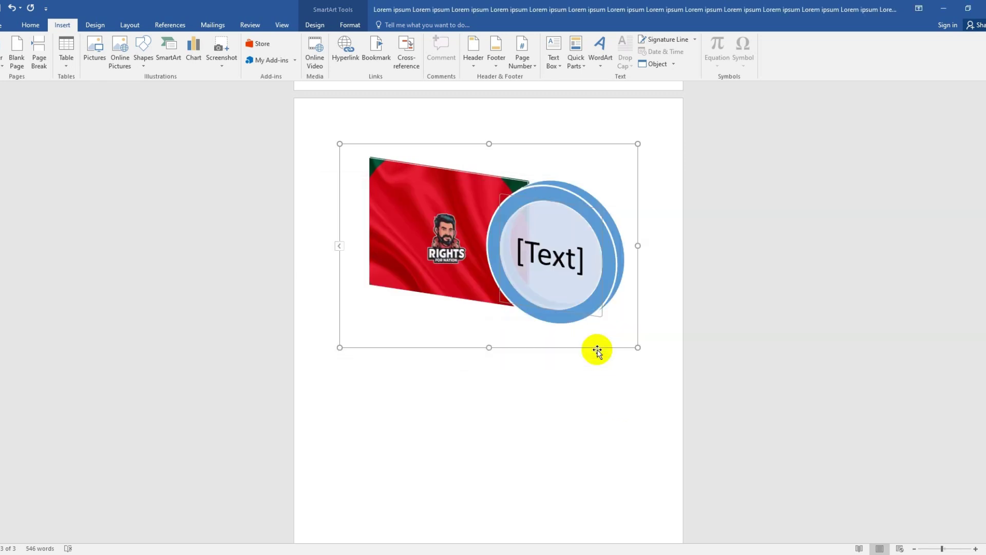
Step: Select the flag picture in the SmartArt and open the Bookmark dialog
click(570, 260)
click(552, 249)
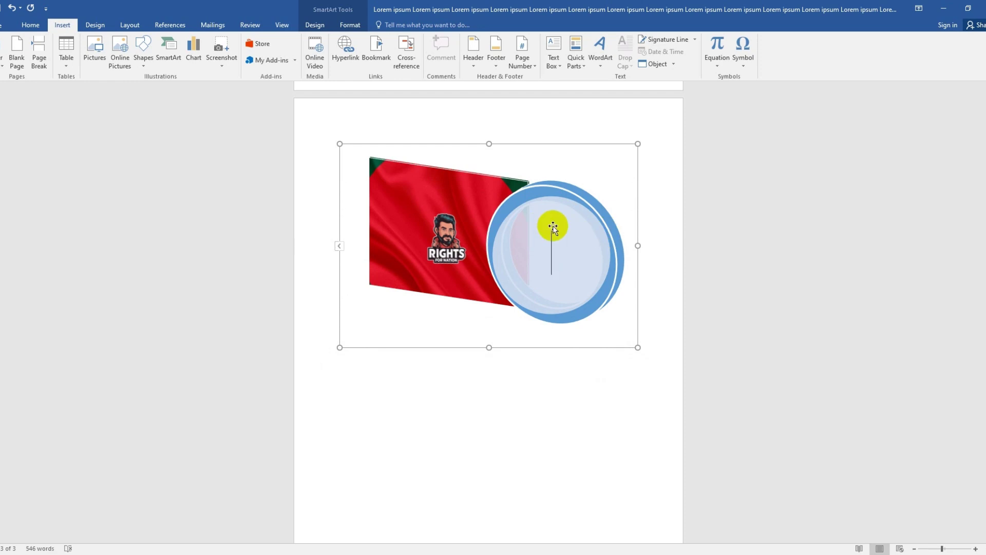
click(420, 164)
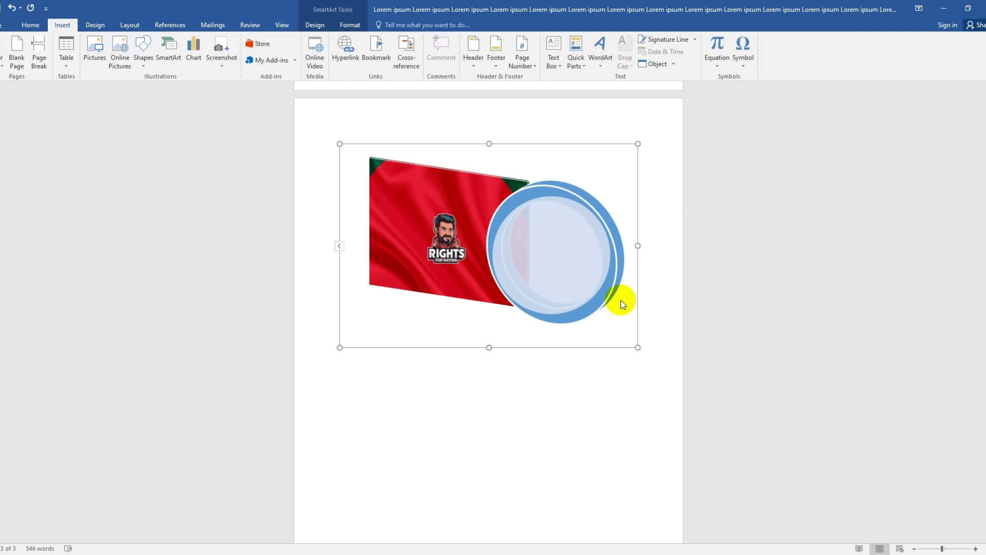
click(376, 49)
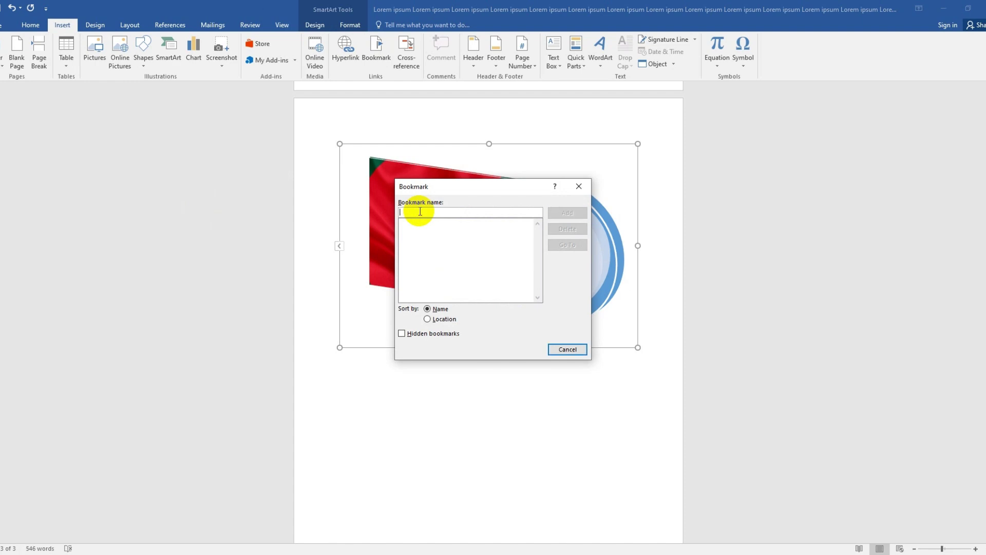
Step: Add a bookmark named 'Test' and select the circle's placeholder text
text(Test)
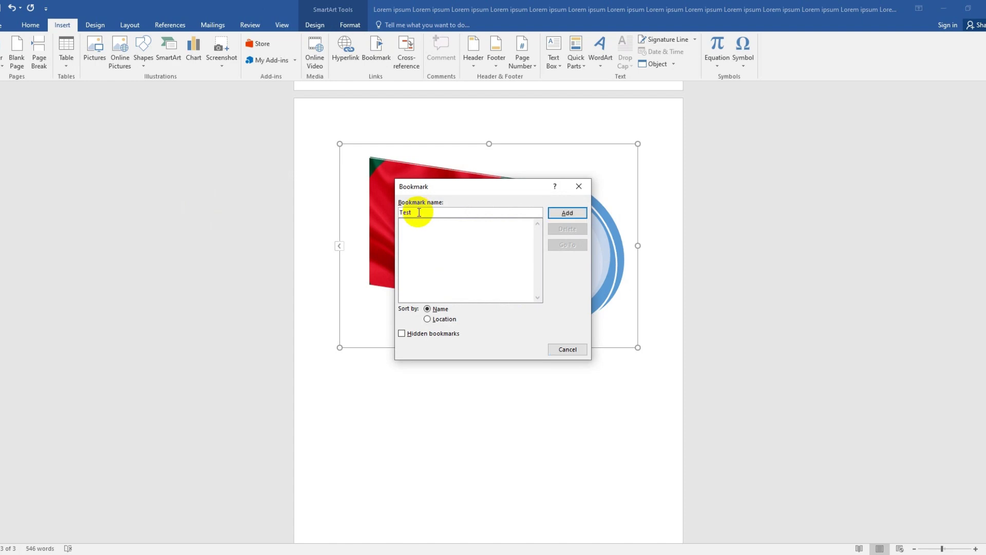
click(567, 213)
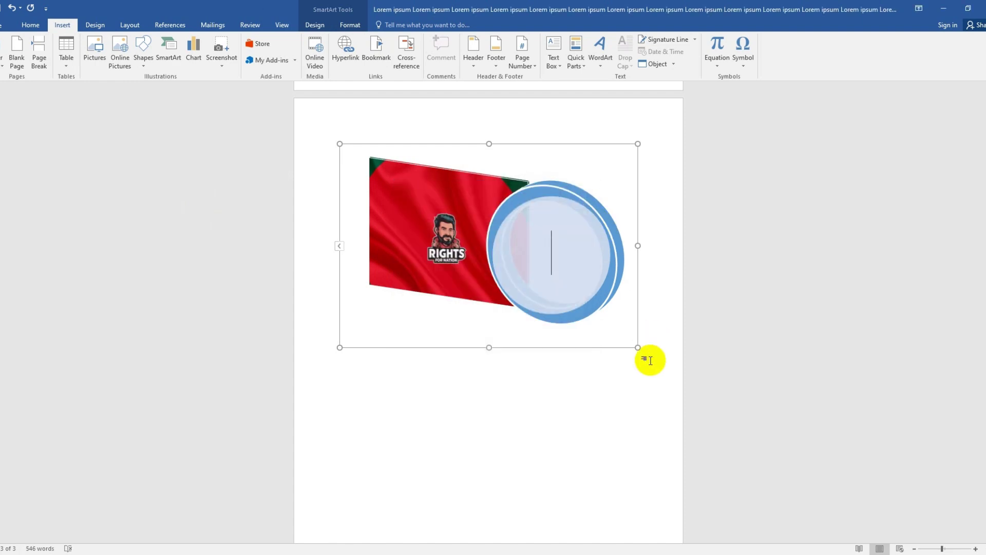
click(606, 284)
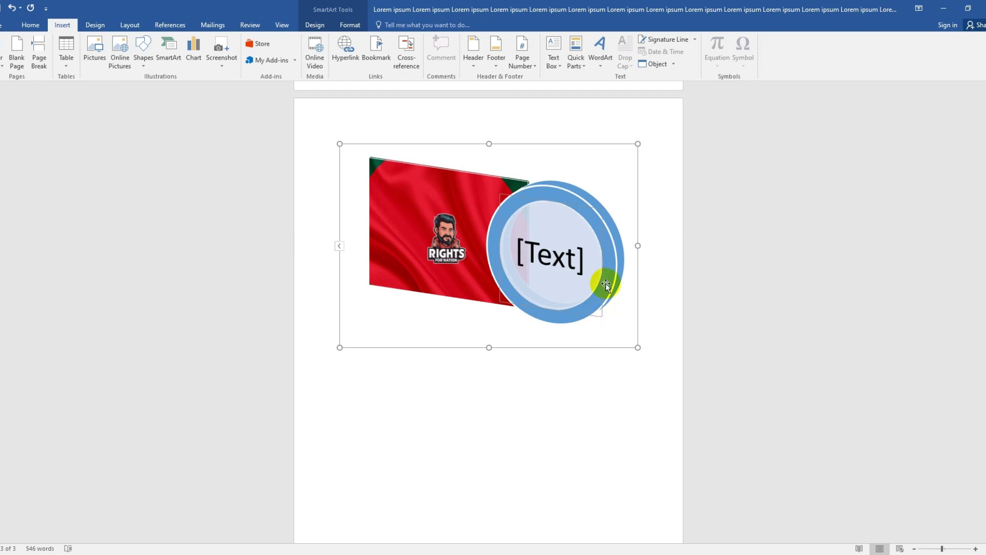
drag(577, 242, 559, 263)
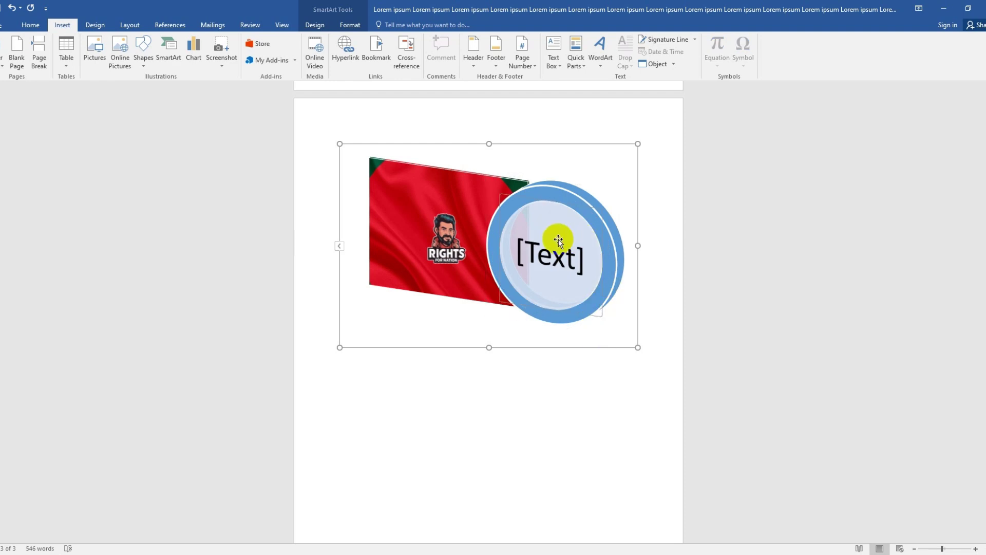
click(560, 266)
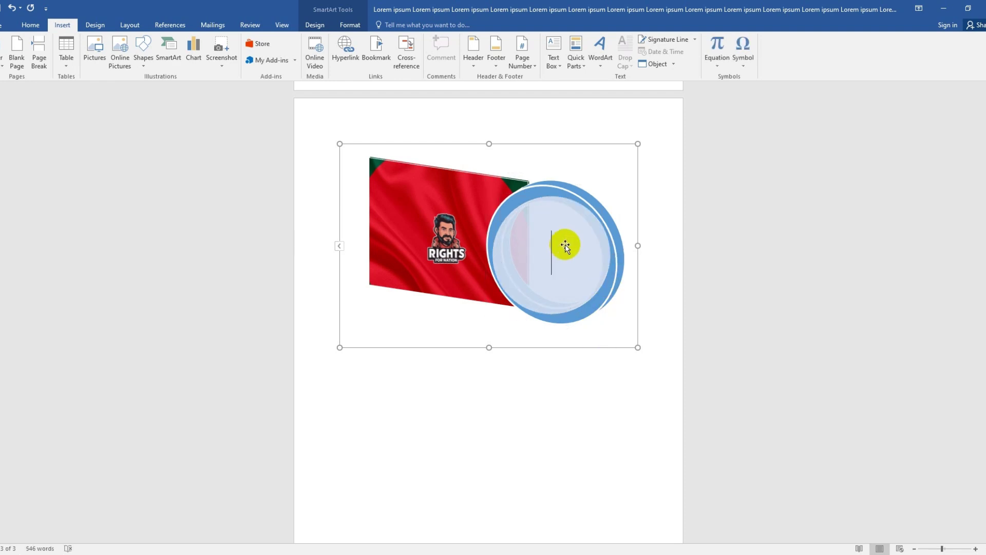
click(547, 210)
Step: Reopen the bookmark list, go to the Test bookmark, and close the dialog
click(374, 48)
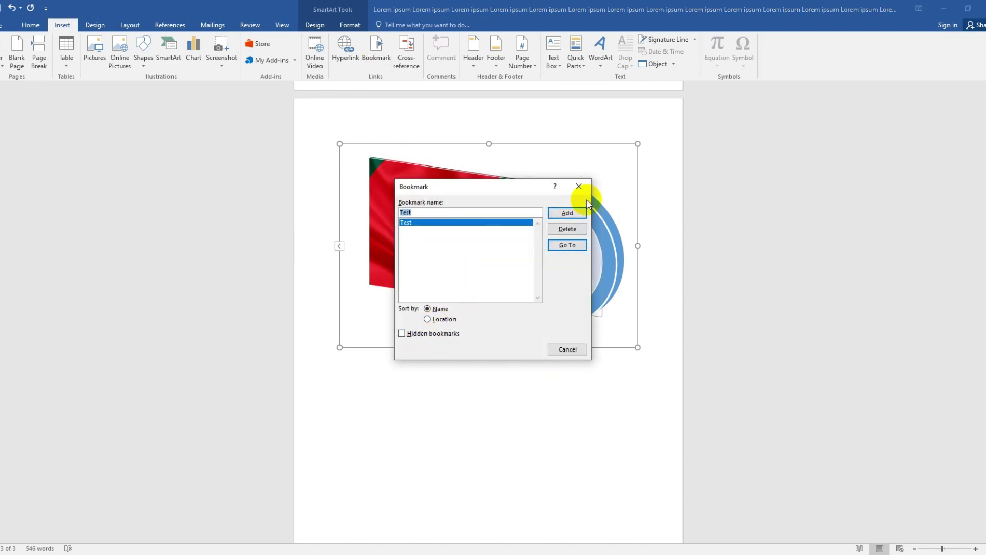
click(567, 245)
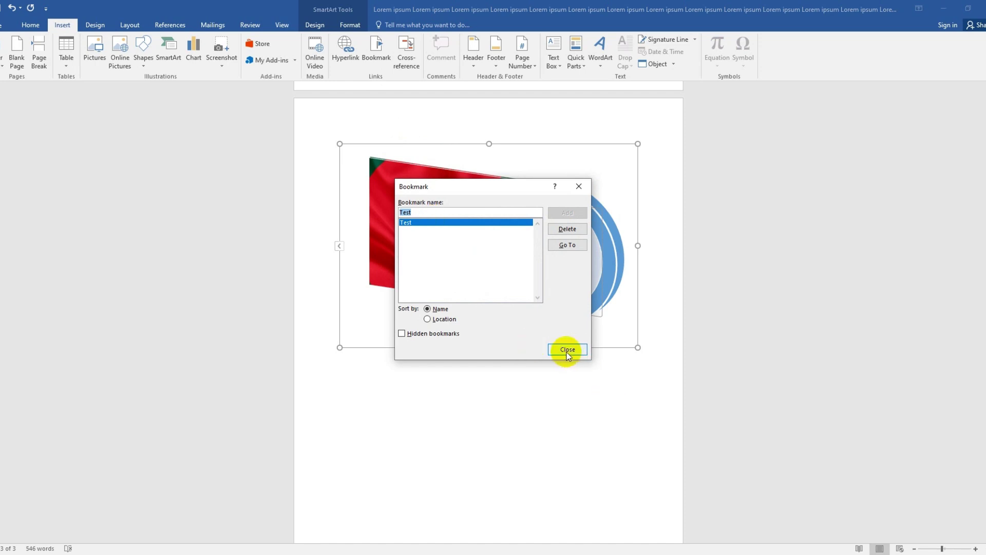
click(414, 222)
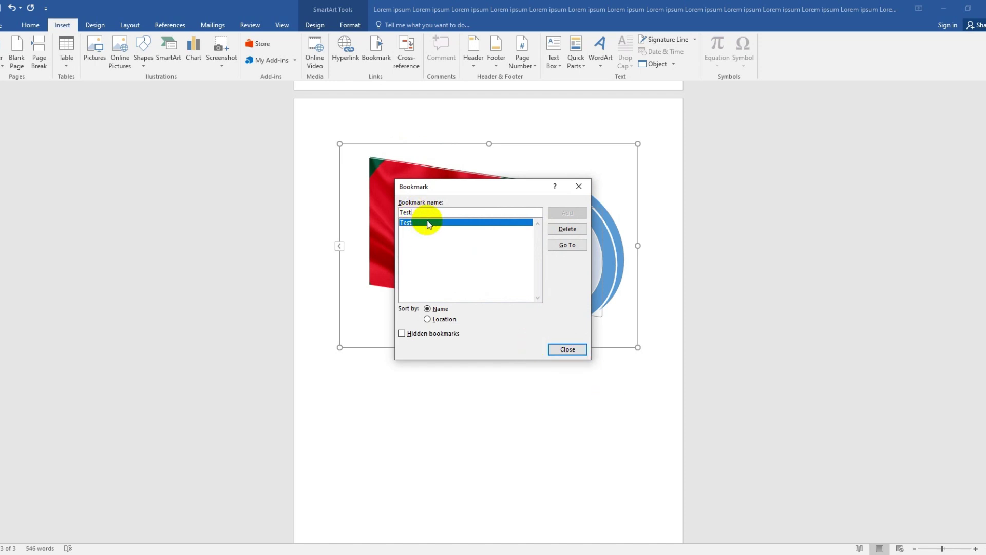
click(575, 348)
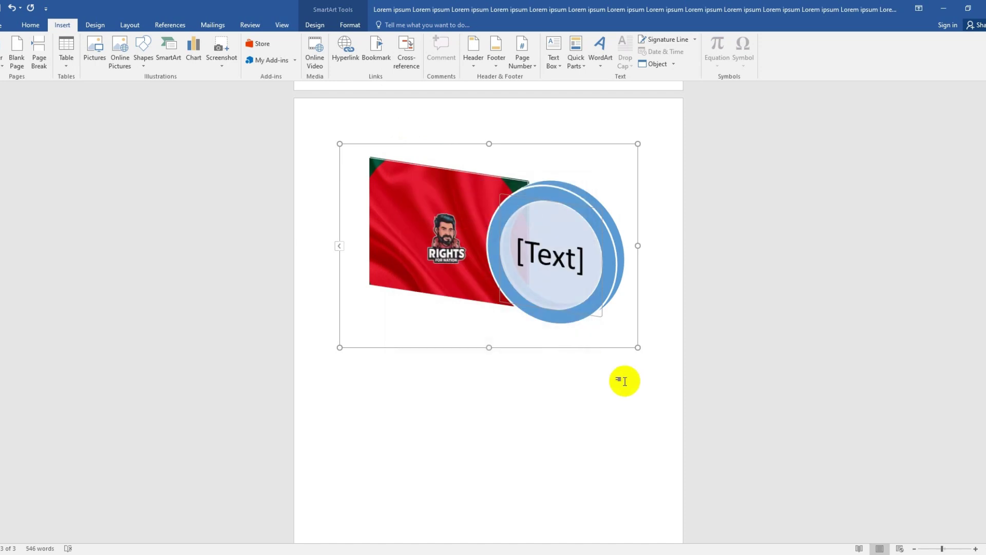
Step: Select the flag picture and bring up its Picture Effects 3-D rotation presets
click(381, 184)
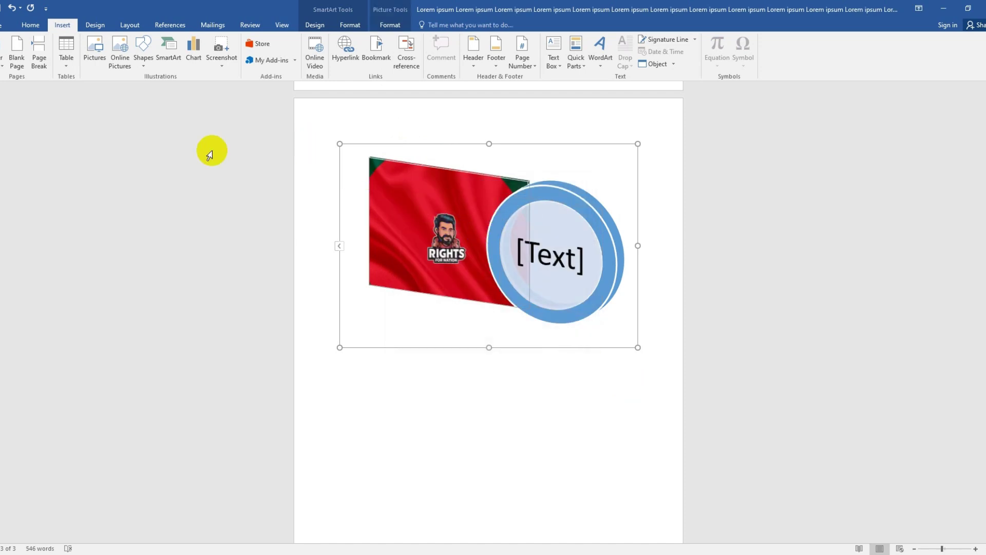
click(226, 64)
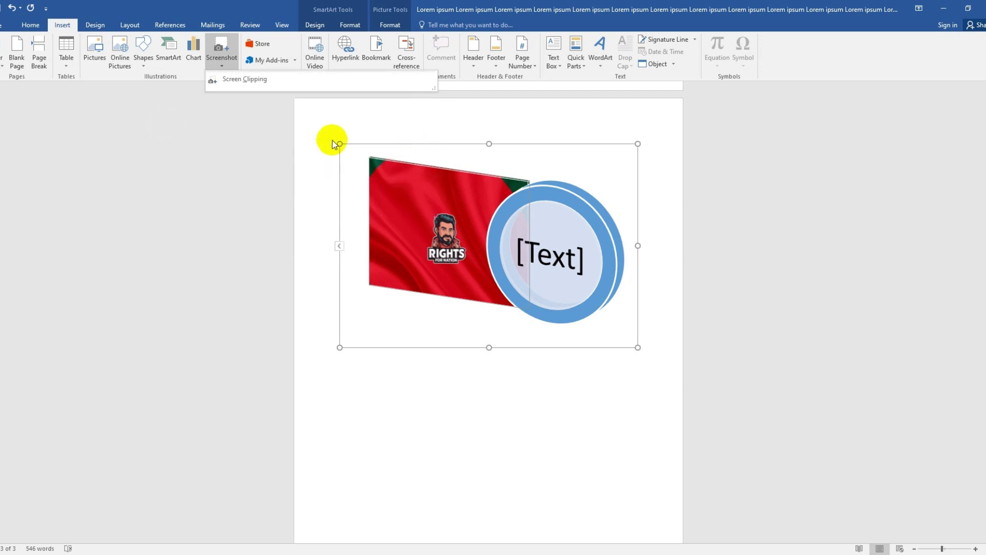
click(452, 197)
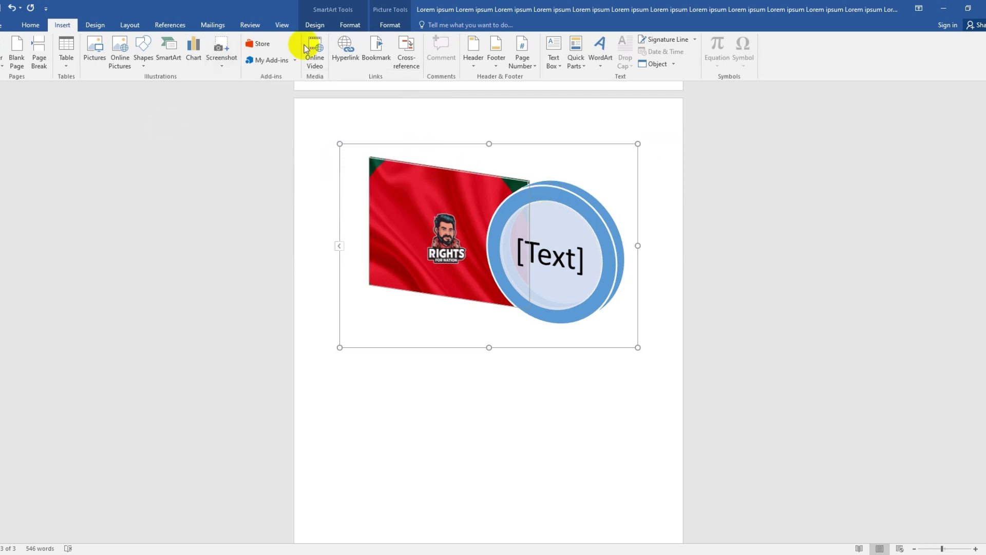
click(389, 25)
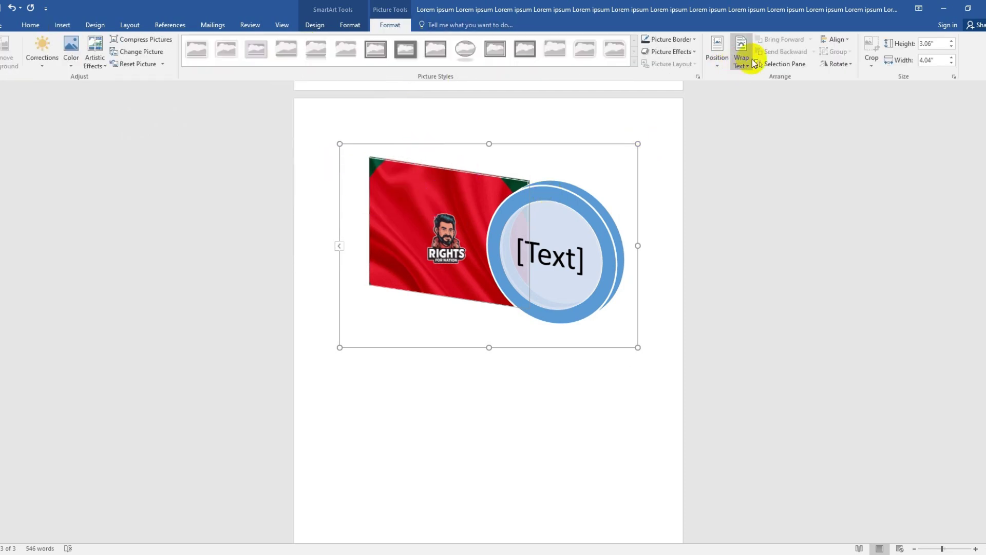
click(685, 51)
mouse_move(674, 70)
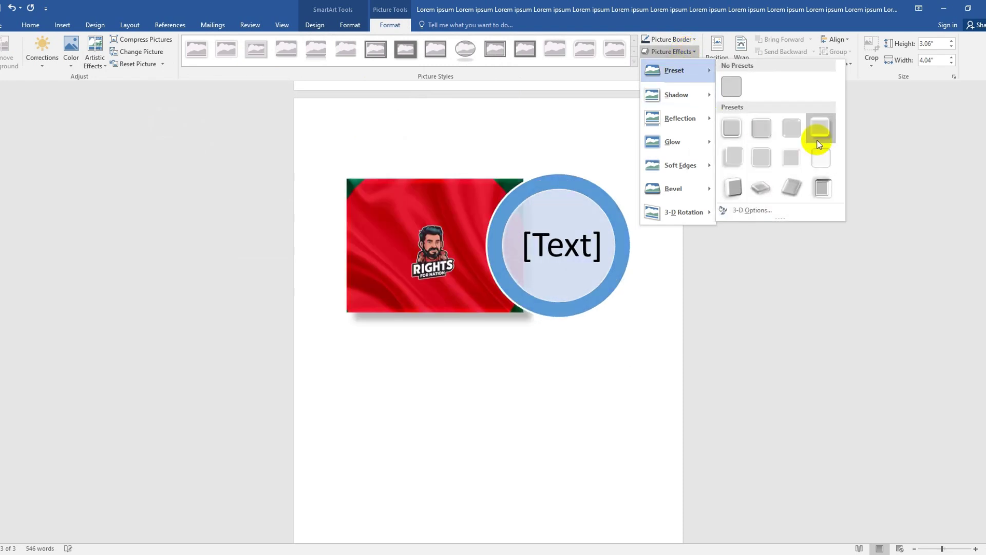
click(687, 50)
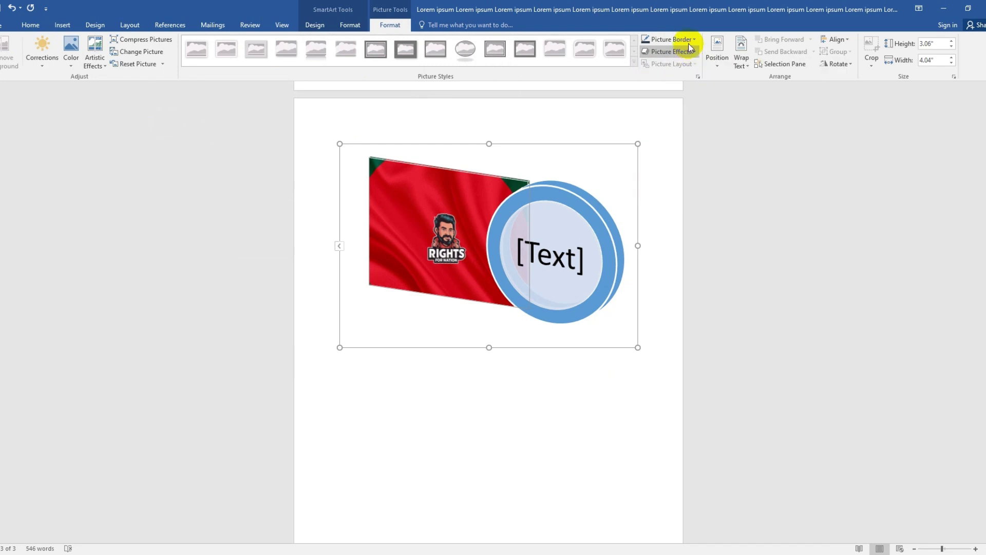
click(693, 53)
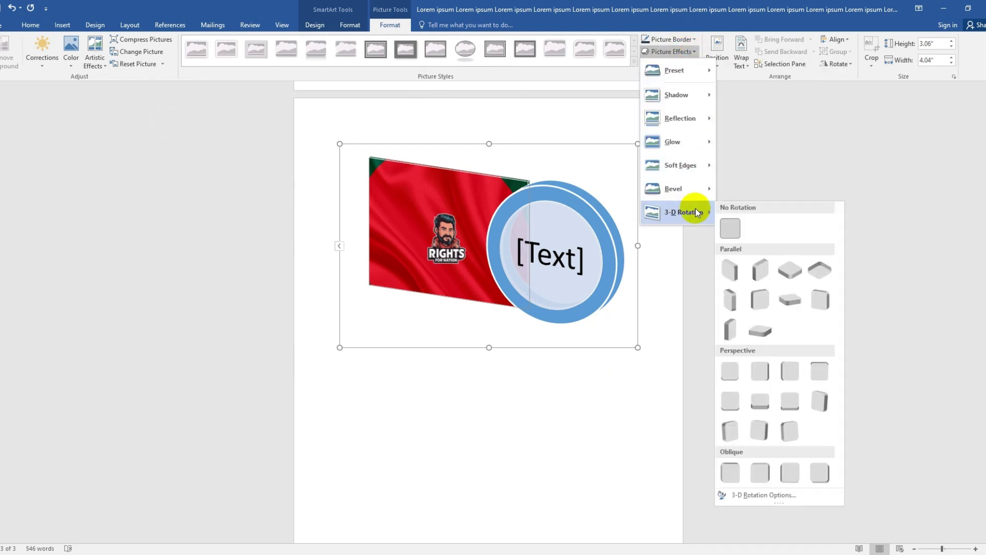
mouse_move(682, 211)
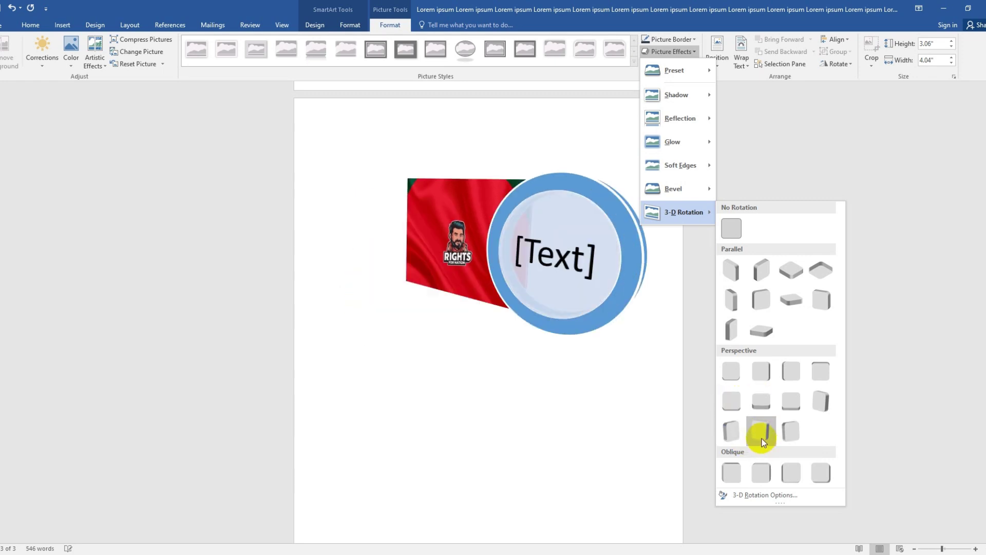
Step: Apply a bevel and a new perspective 3-D rotation preset to the flag picture
click(792, 439)
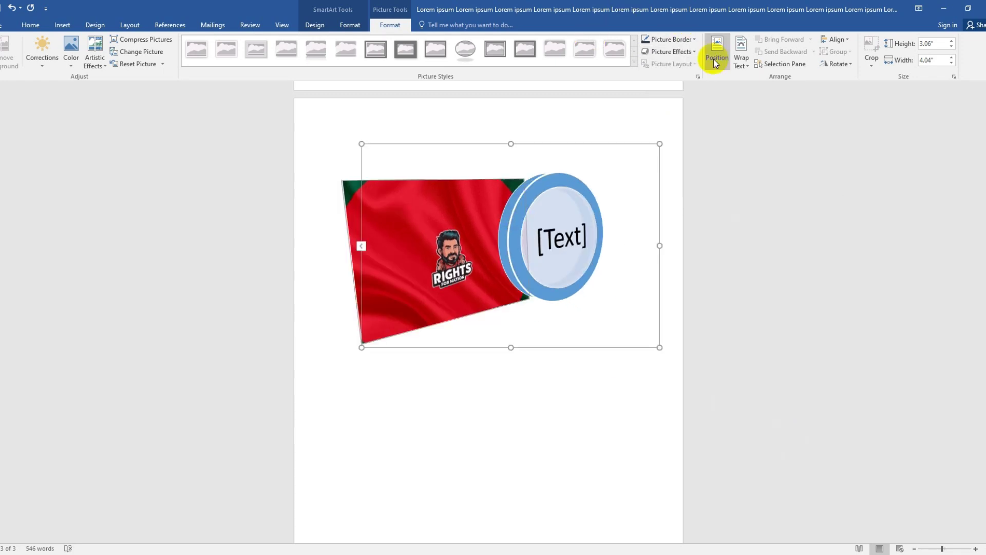
click(672, 50)
mouse_move(674, 189)
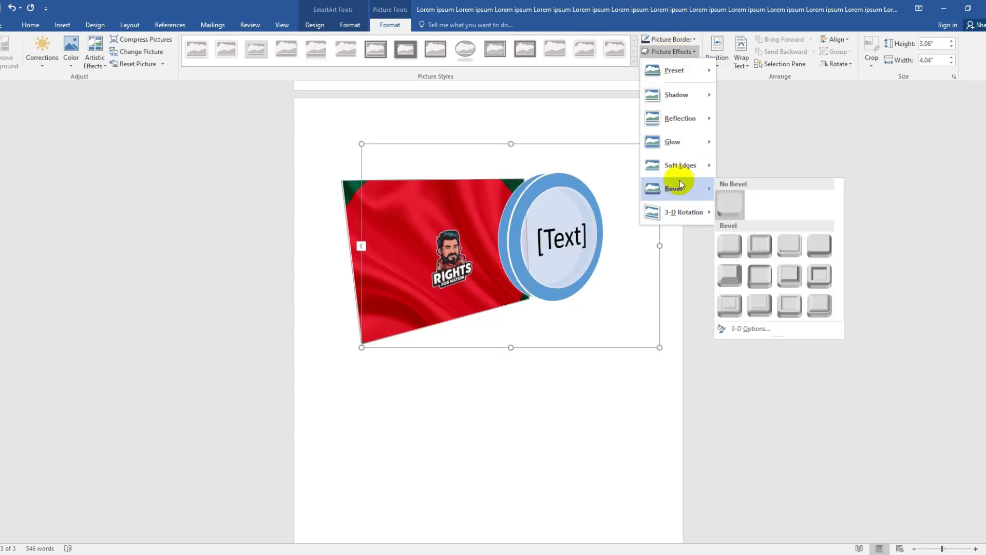
click(754, 242)
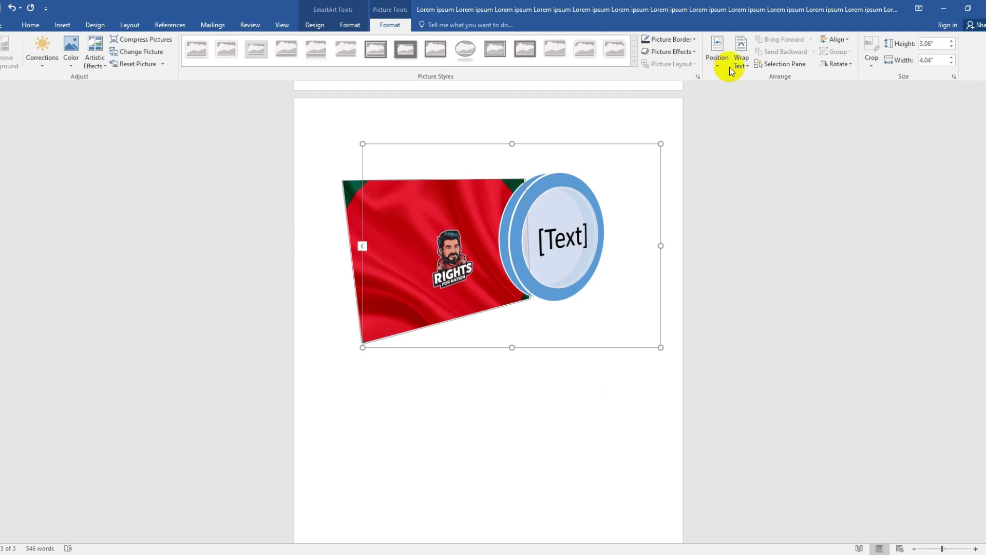
click(719, 64)
click(670, 52)
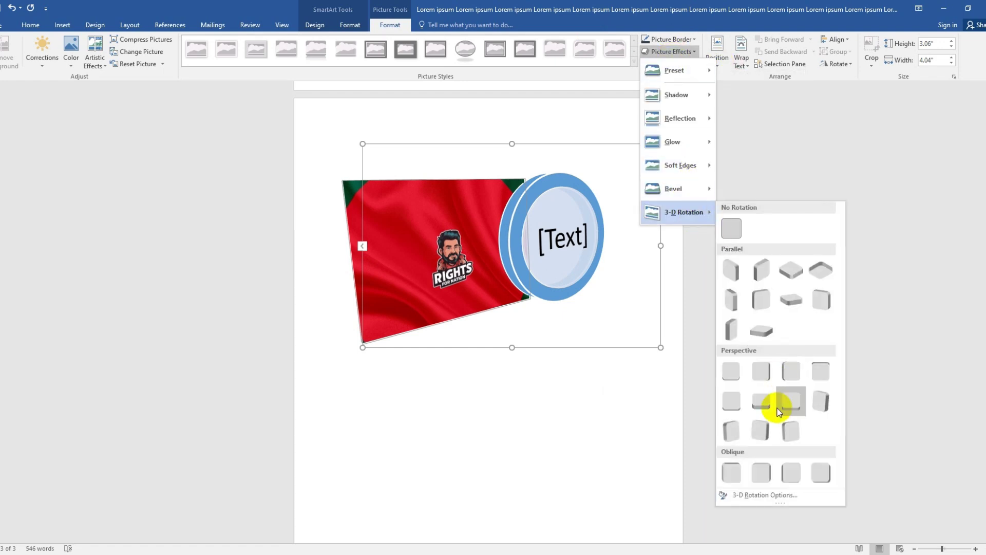
click(738, 437)
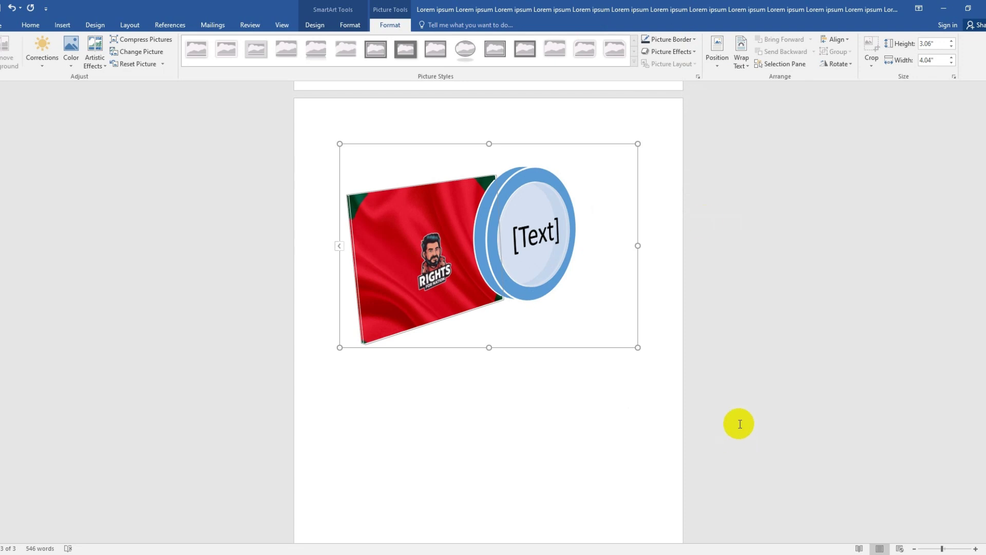
Step: Give the flag picture a dark gray border
click(691, 40)
click(791, 206)
click(668, 39)
click(698, 97)
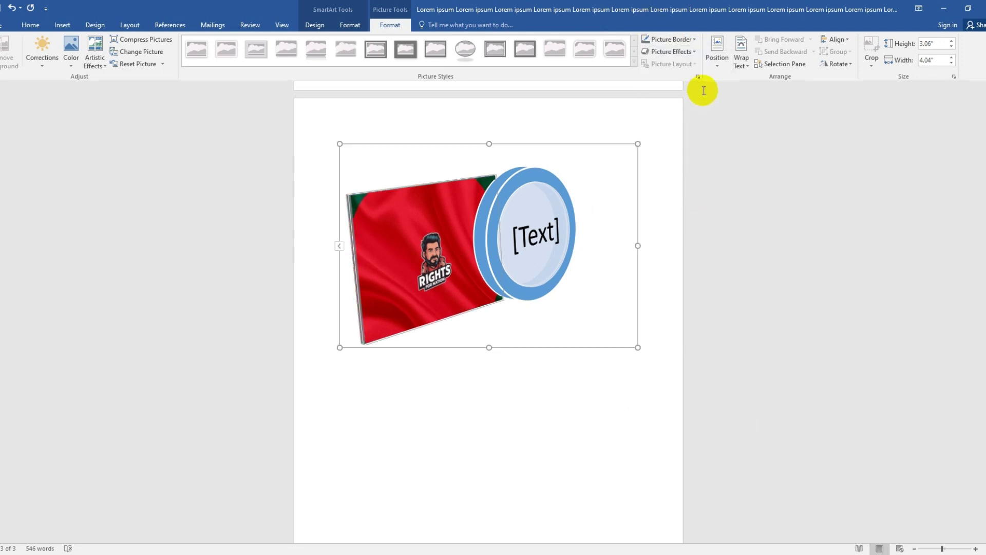
Step: Recolour the flag's border blue and deselect the picture
click(683, 39)
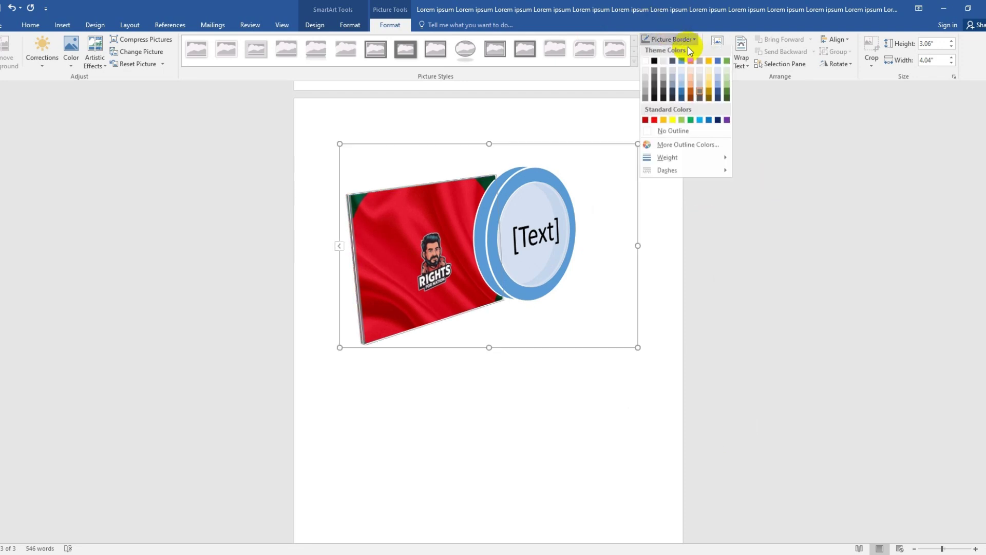
click(725, 101)
click(422, 183)
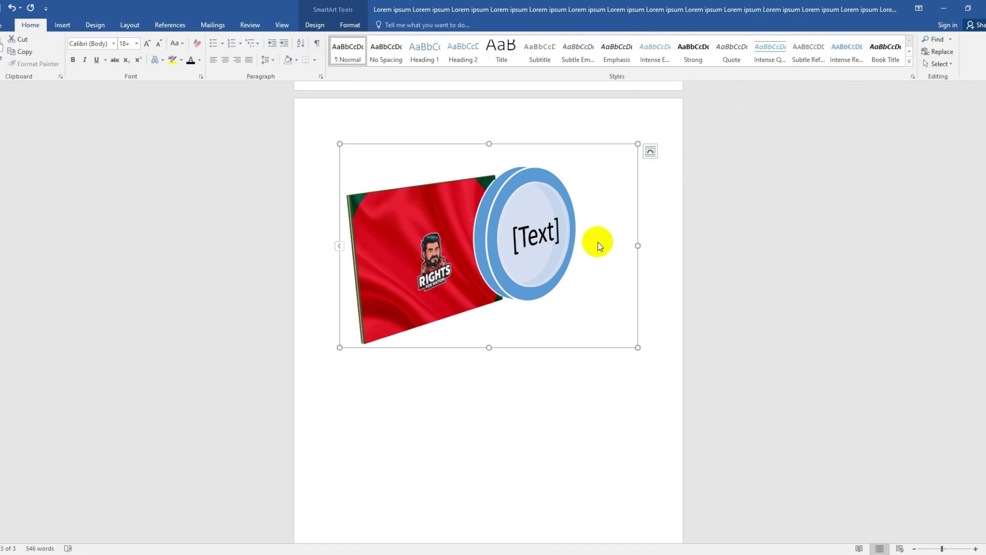